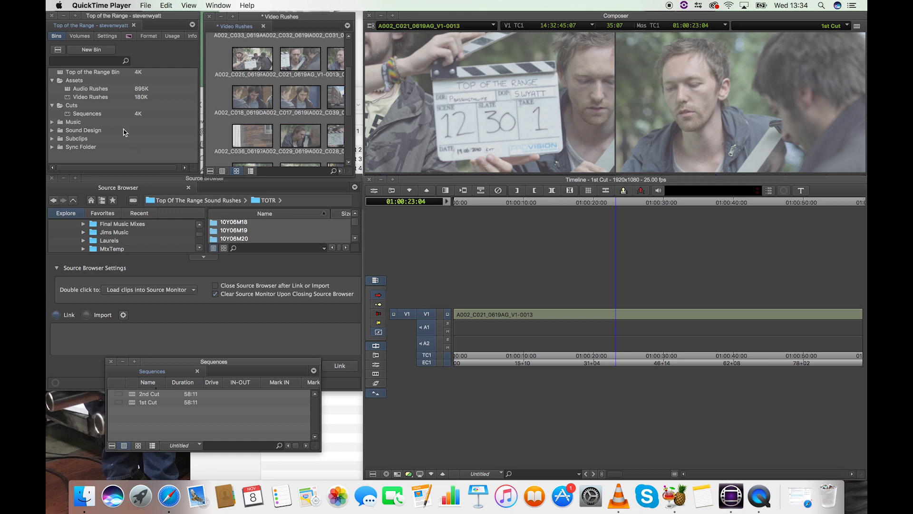
- Open the Audio Rushes bin, place its window over the Source Browser, and browse the Video Rushes thumbnails
double_click(69, 93)
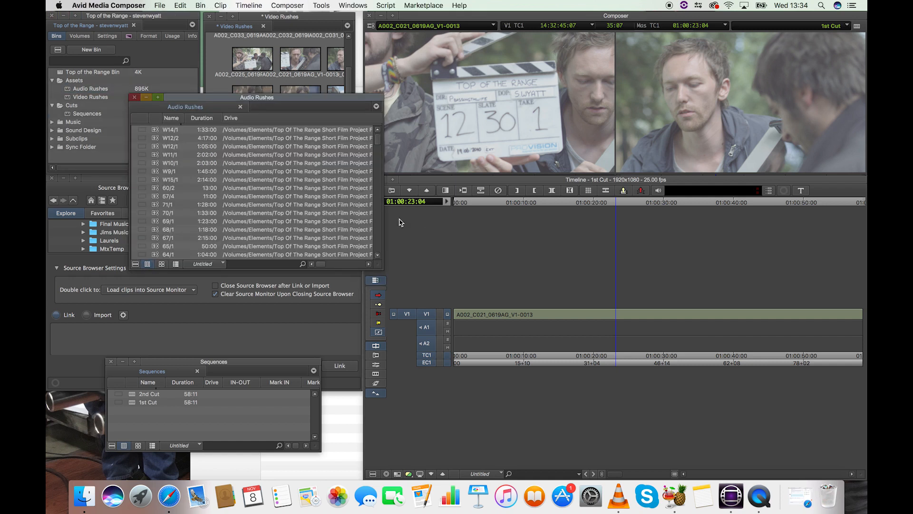
left_click_drag(269, 105, 241, 247)
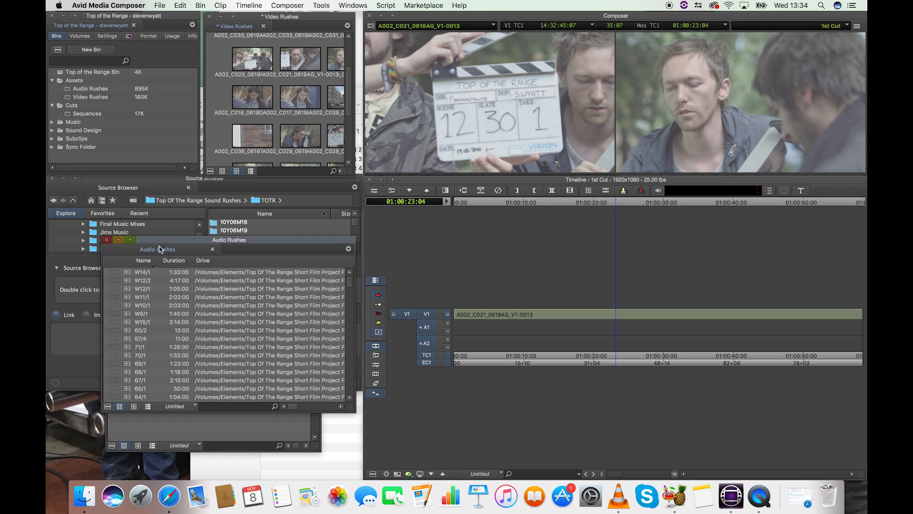
left_click_drag(348, 74, 353, 104)
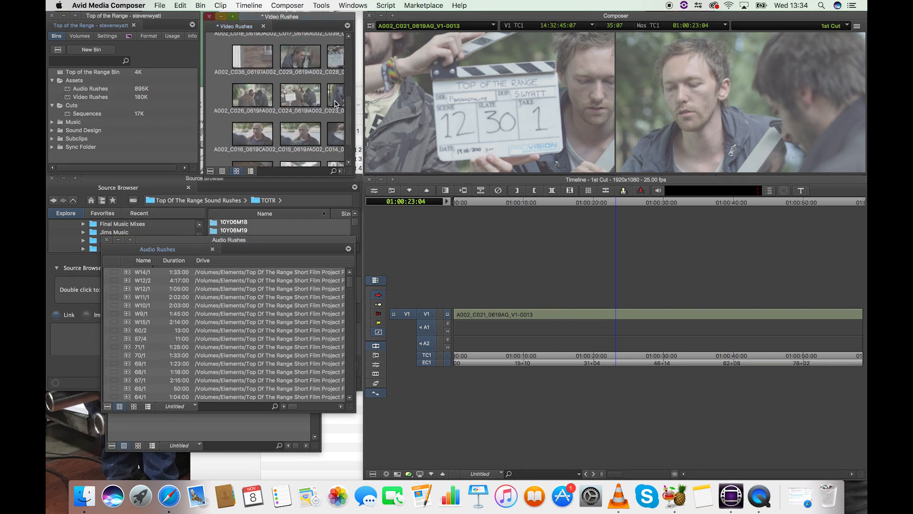
- Look inside the Subclips folder in the project's bin list and collapse it again
left_click(52, 138)
scroll(78, 152, "down", 1)
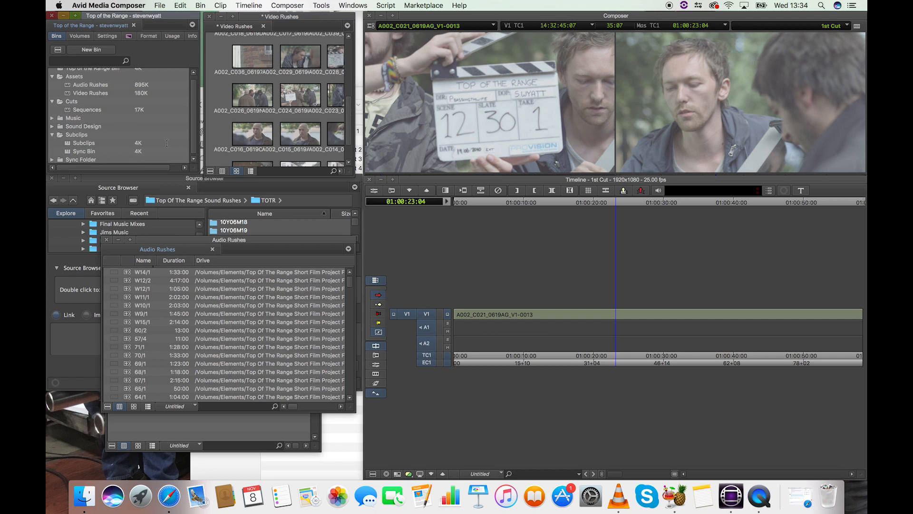
left_click(53, 134)
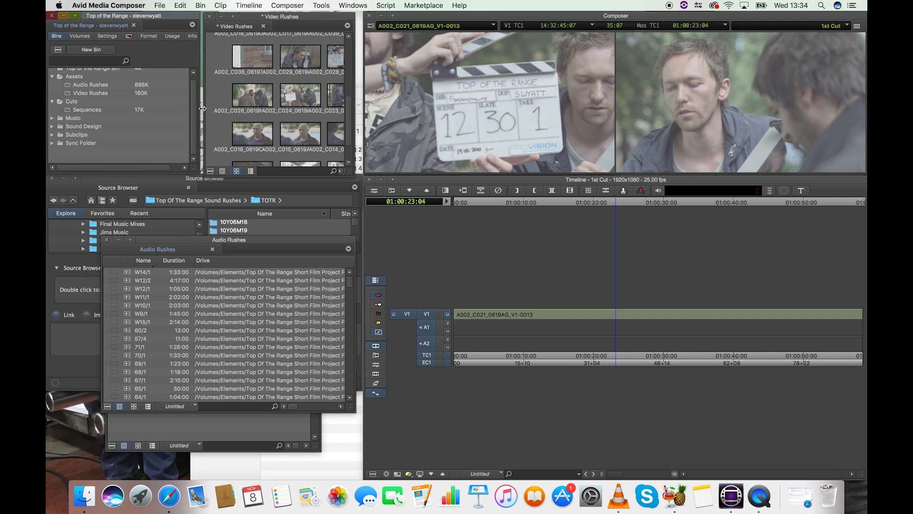
left_click_drag(194, 109, 194, 85)
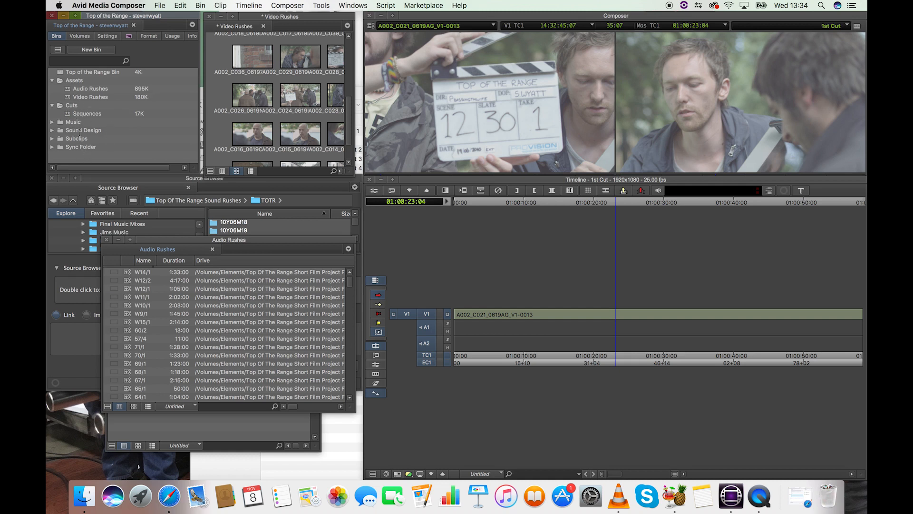
scroll(216, 115, "up", 1)
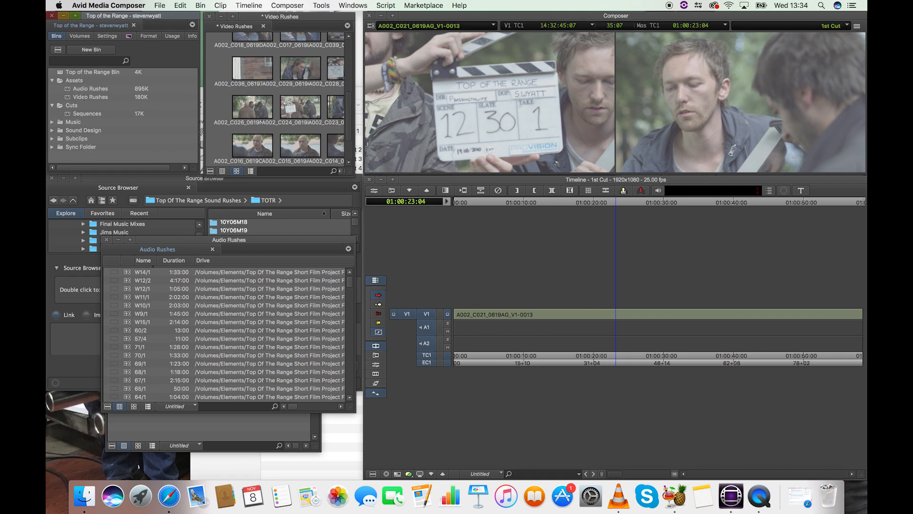
- Collapse the Cuts folder in the project's bin list, keeping only the Assets folder expanded
left_click(52, 80)
left_click(53, 89)
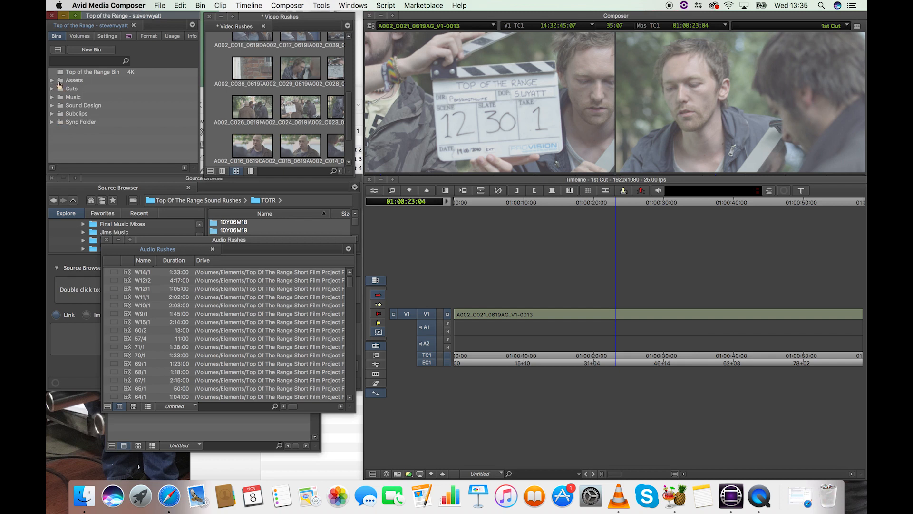
left_click(52, 81)
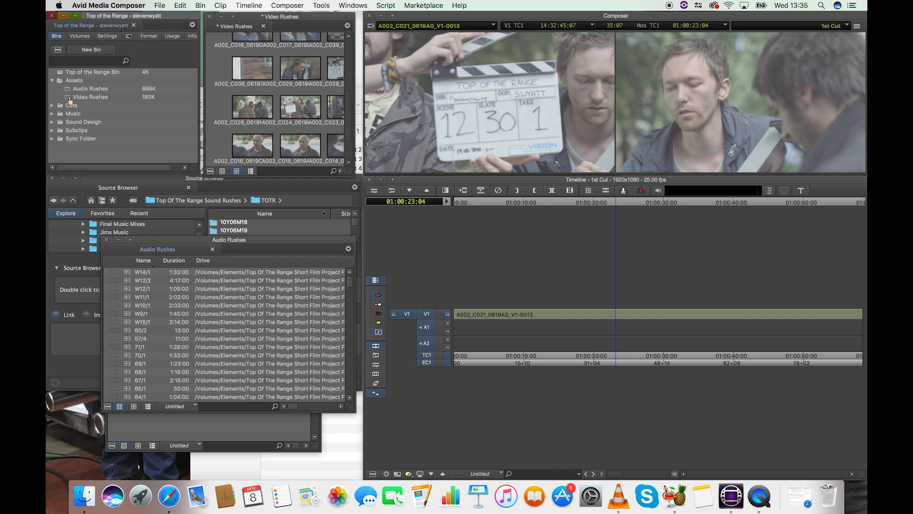
- Bring up the Video Rushes and Audio Rushes bins from the Assets folder and close both bin windows
double_click(71, 97)
double_click(70, 89)
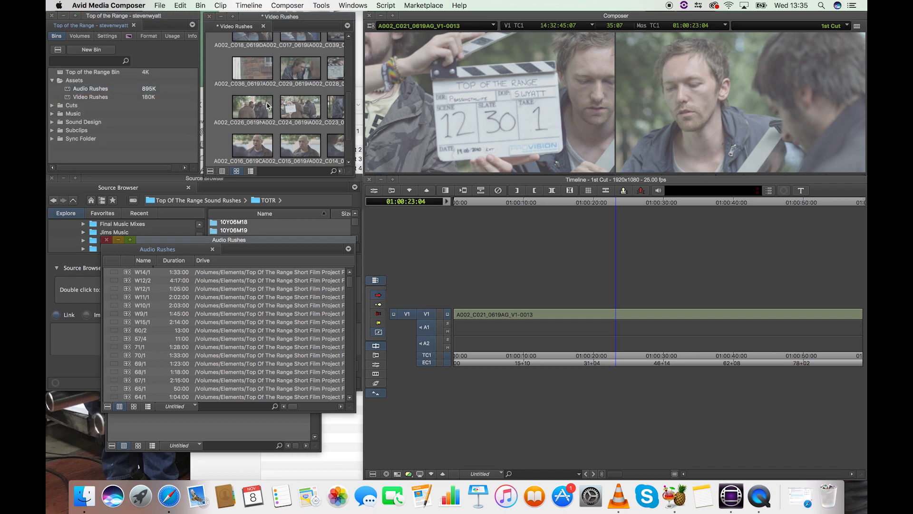
left_click(107, 241)
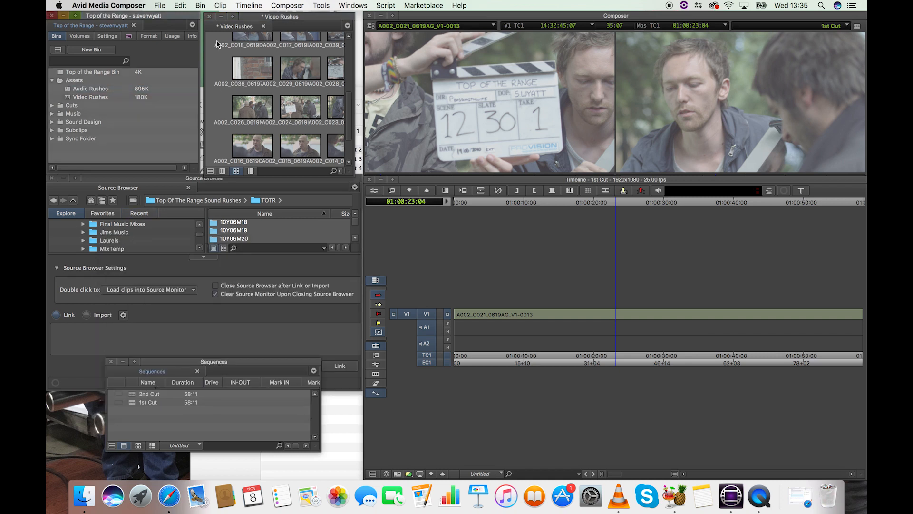
left_click(210, 17)
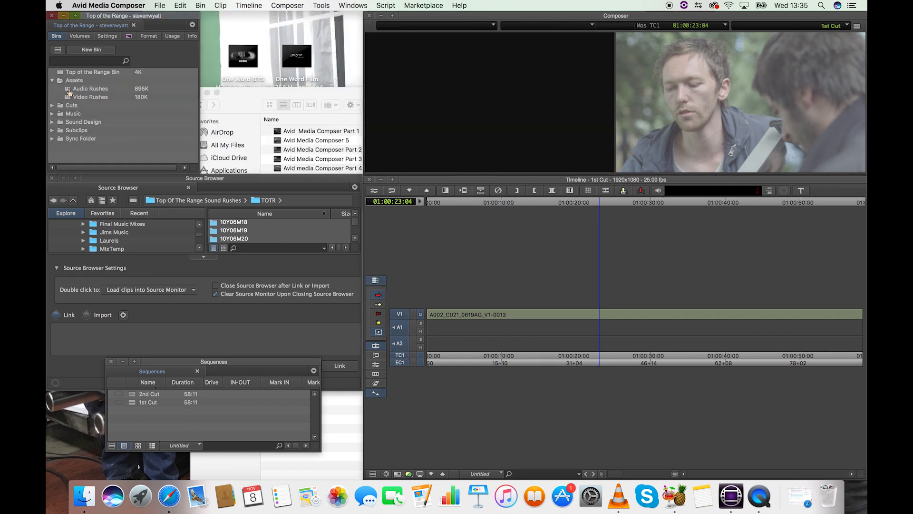
- Reopen the Audio Rushes bin, narrow its window, and place it between the project window and the Composer
double_click(69, 91)
left_click_drag(384, 143, 202, 136)
left_click_drag(184, 98, 313, 26)
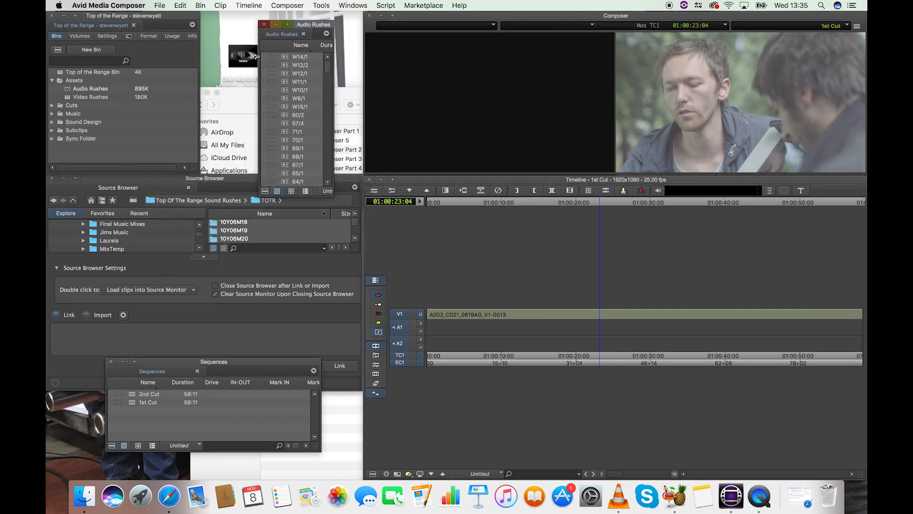
- Move the Sync Bin out of the Subclips folder into the Sync Folder and expand that folder
left_click(53, 131)
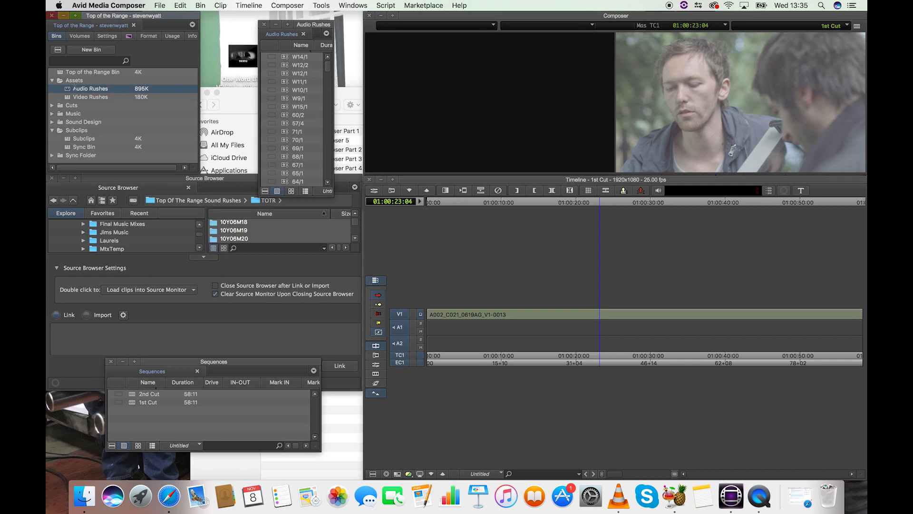
left_click(69, 140)
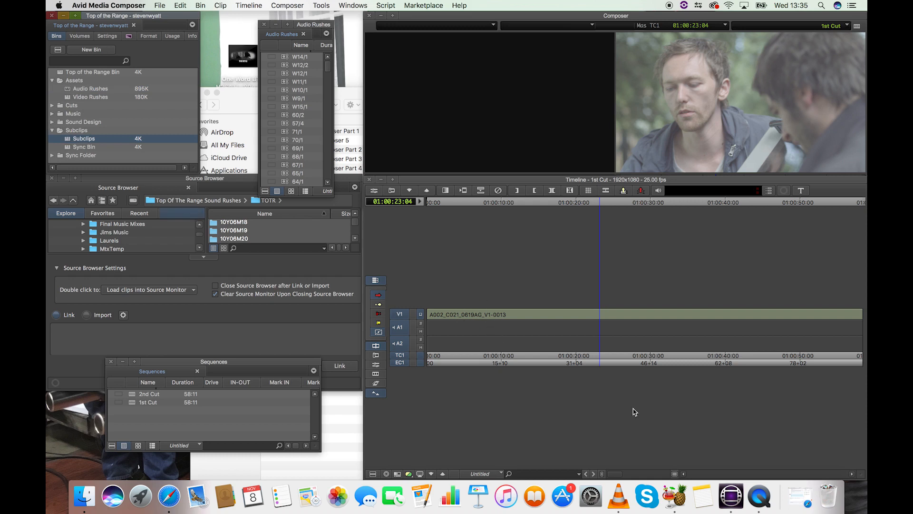
left_click_drag(68, 151, 48, 152)
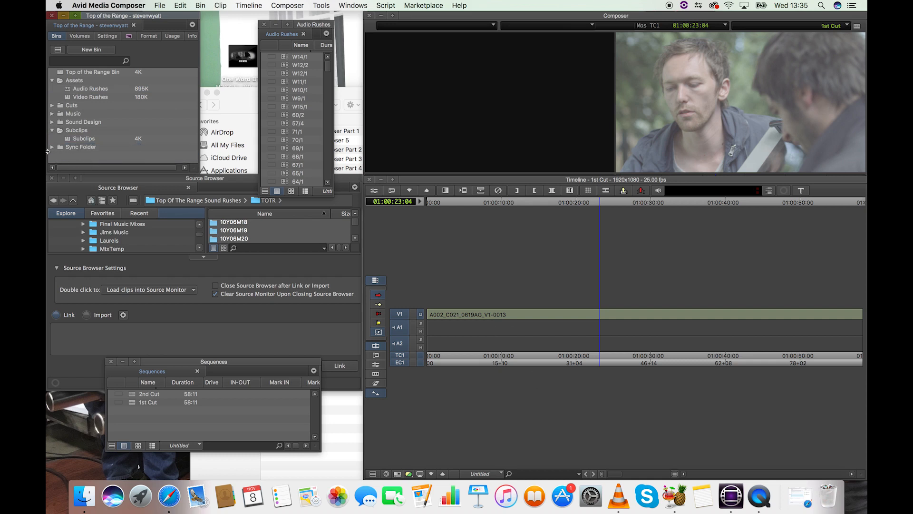
left_click(52, 147)
- Expand the Sound Design folder and select its Foley Sound and Wildtracks bins in turn
left_click(52, 122)
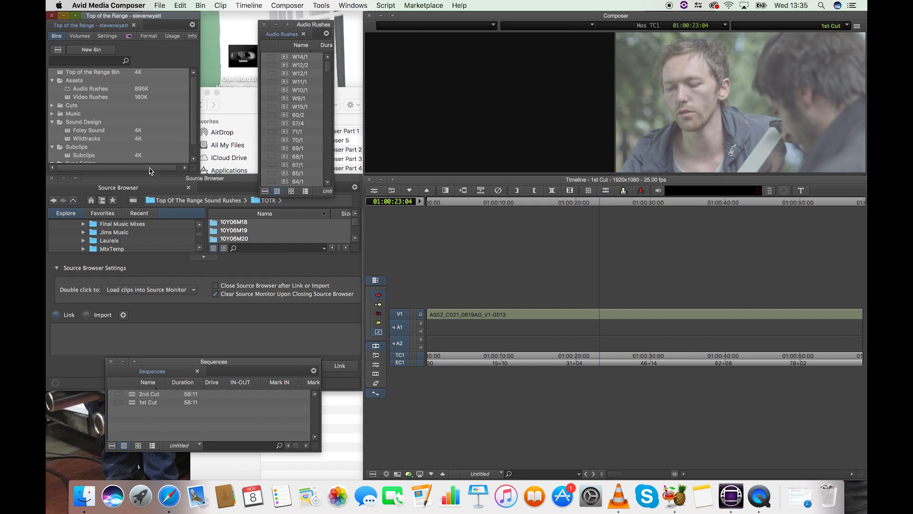
left_click(68, 133)
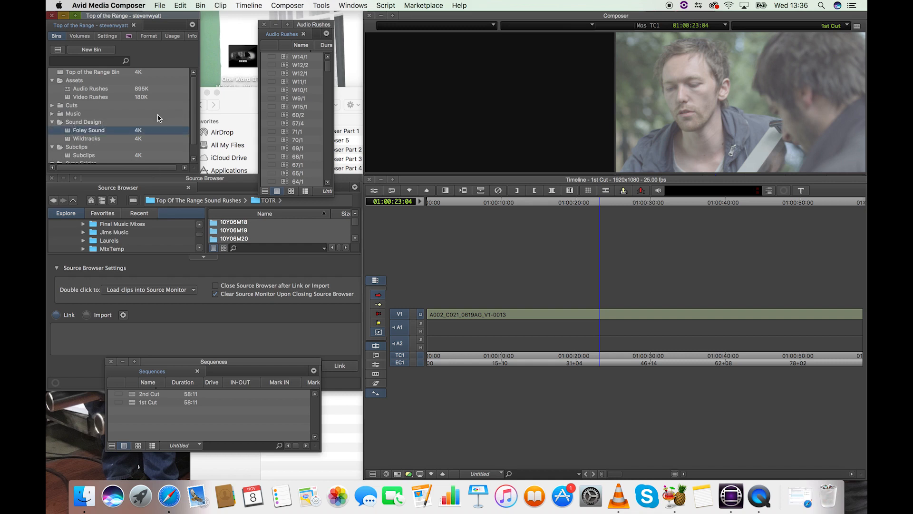
left_click(71, 140)
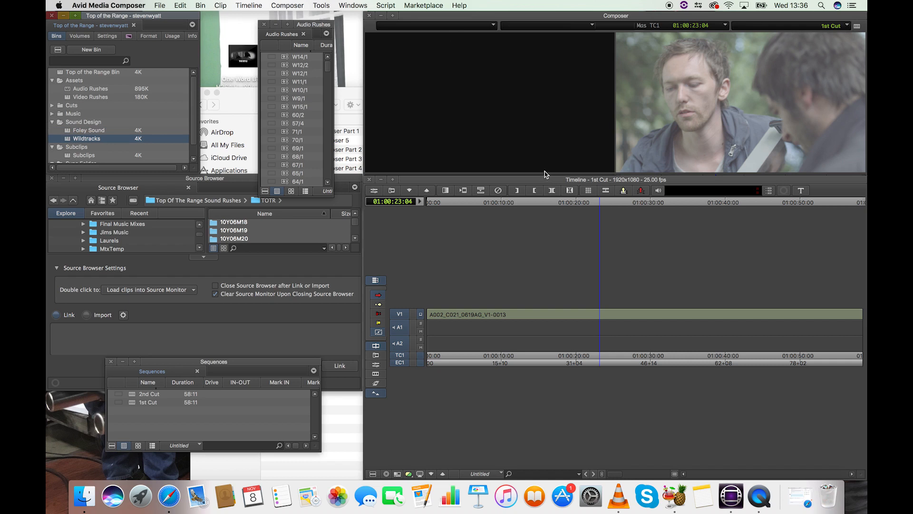
- Expand the Cuts folder, open its Sequences bin, move the bin window up beside the project window, and make it taller
left_click(52, 113)
left_click(52, 114)
left_click(52, 105)
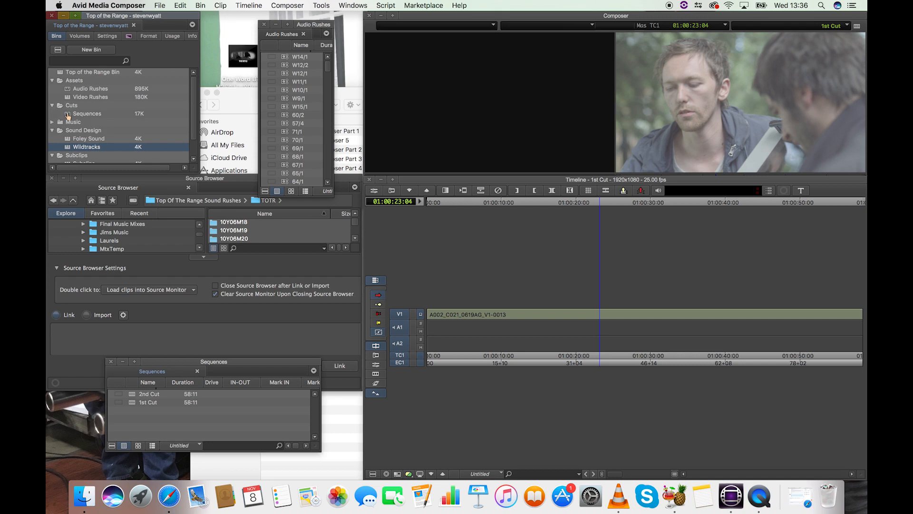
double_click(68, 114)
left_click_drag(252, 365, 293, 146)
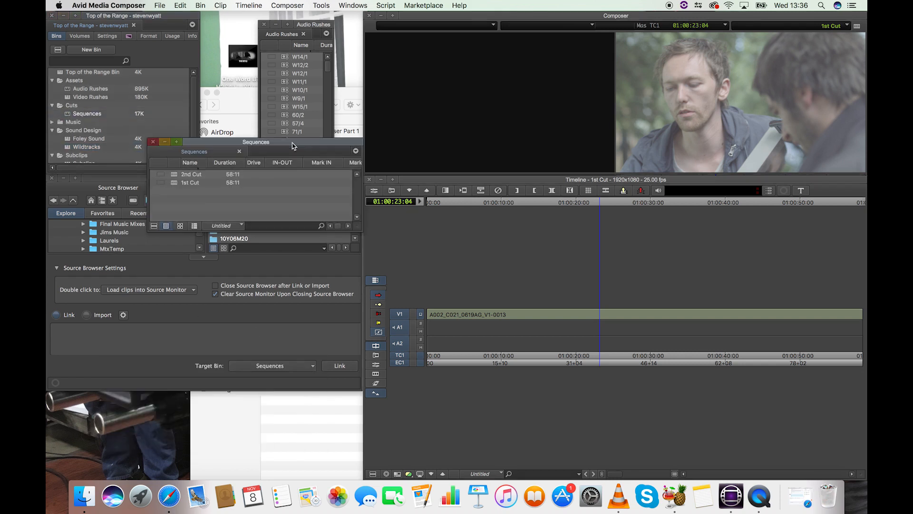
left_click_drag(360, 231, 360, 314)
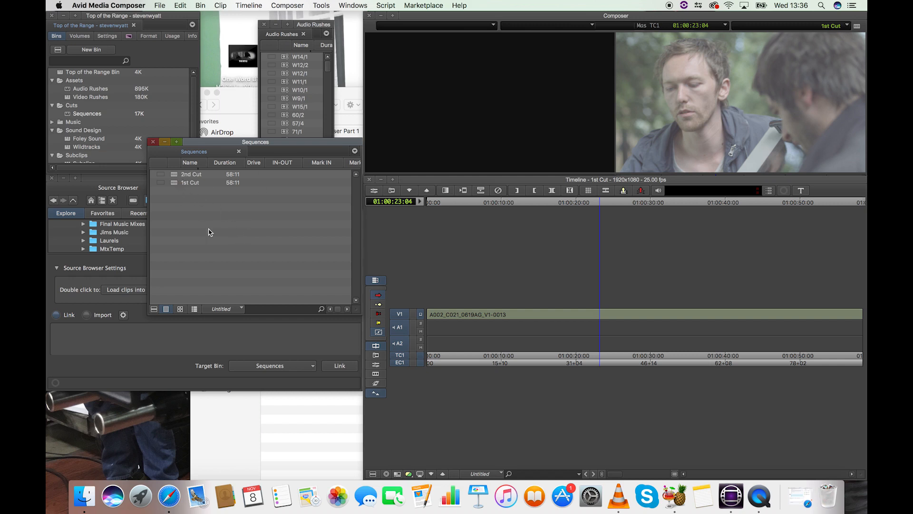
- Load the 2nd Cut sequence from the Sequences bin into the timeline
left_click(175, 185)
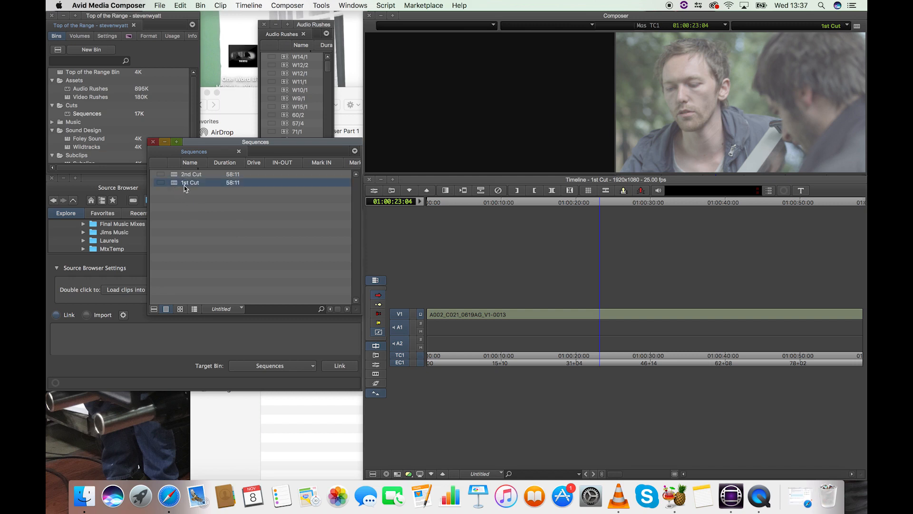
left_click(175, 176)
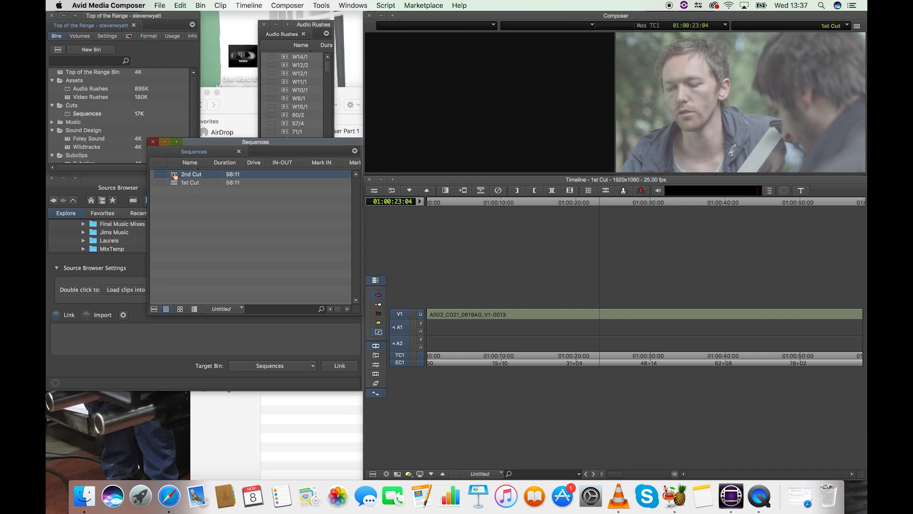
double_click(175, 176)
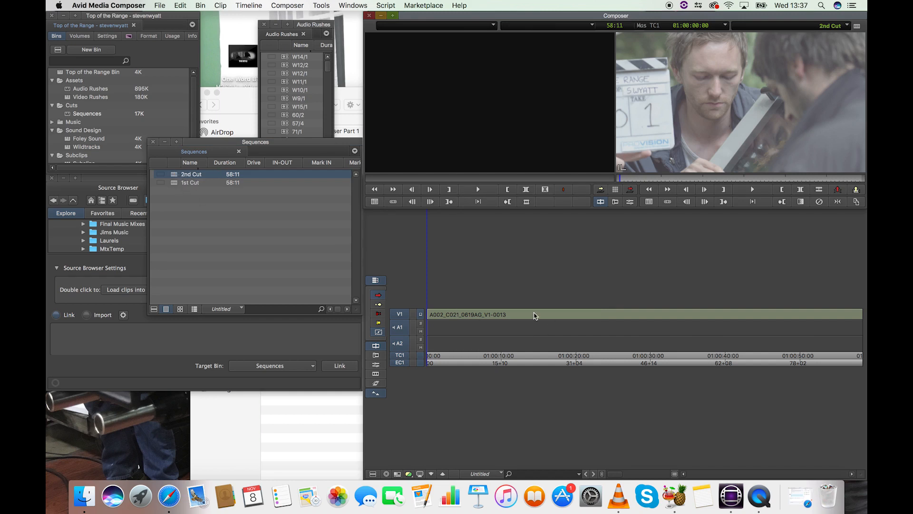
- Duplicate the 2nd Cut sequence and rename the copy 3rd Cut
left_click(175, 176)
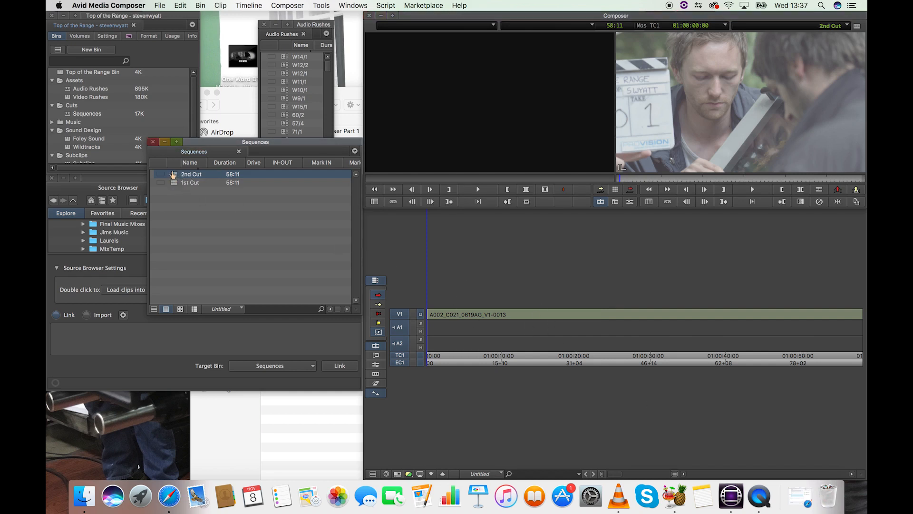
left_click(189, 6)
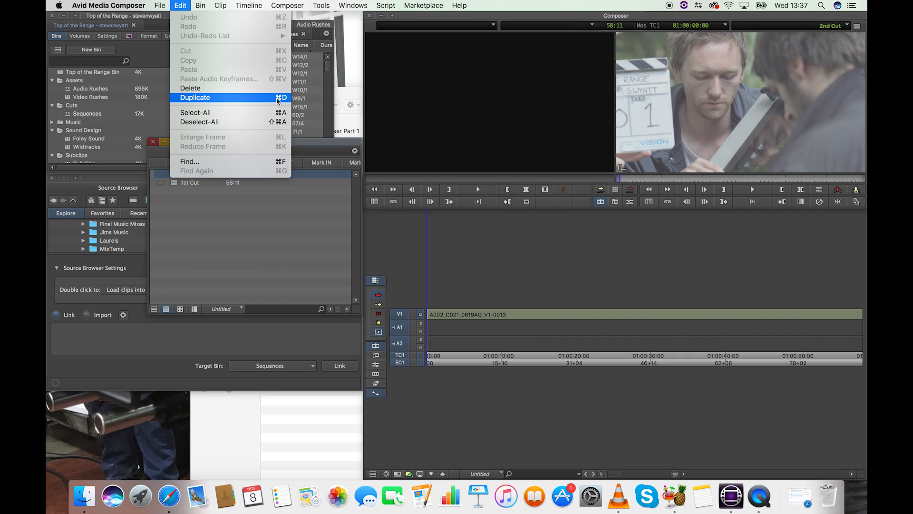
left_click(214, 98)
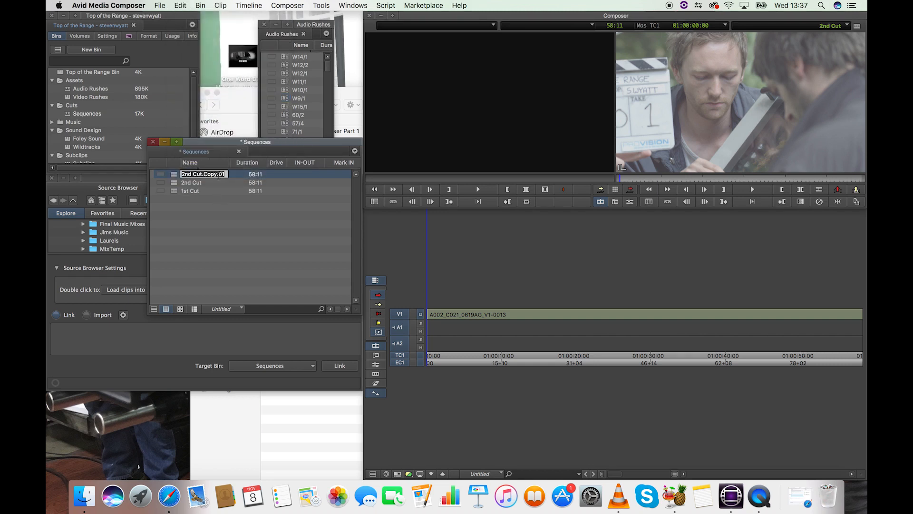
key("BackSpace")
left_click(217, 202)
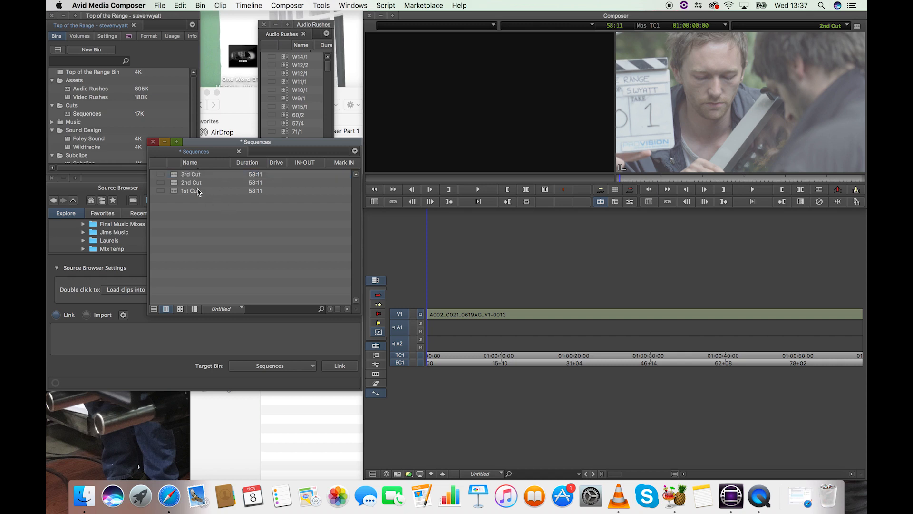
- Load the 3rd Cut sequence into the timeline, followed by the 1st Cut sequence
double_click(174, 175)
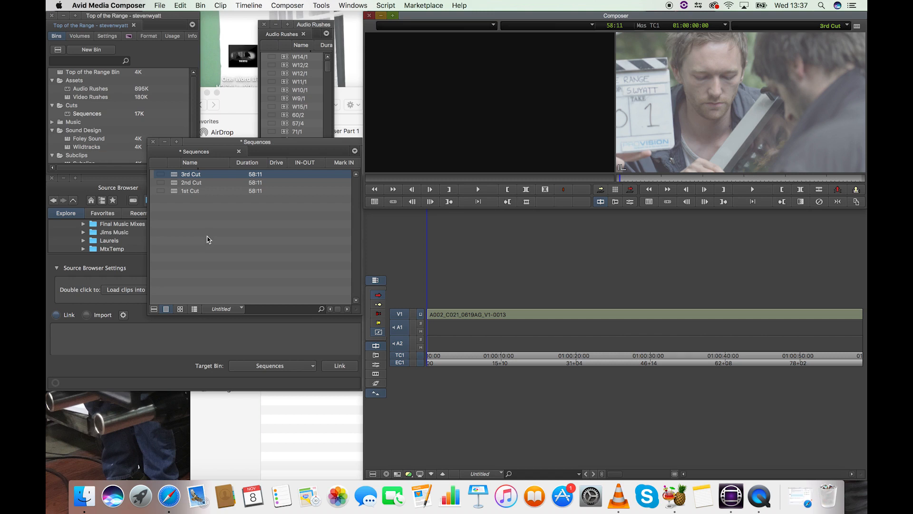
double_click(177, 190)
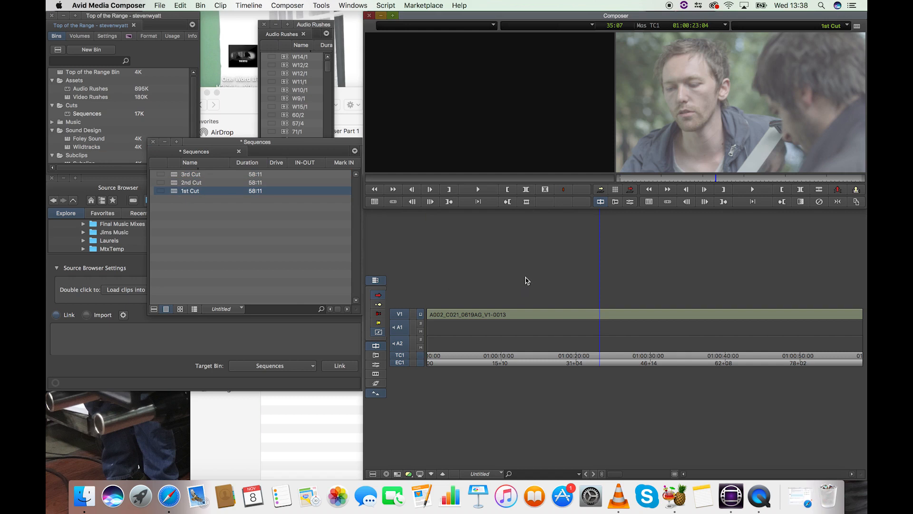